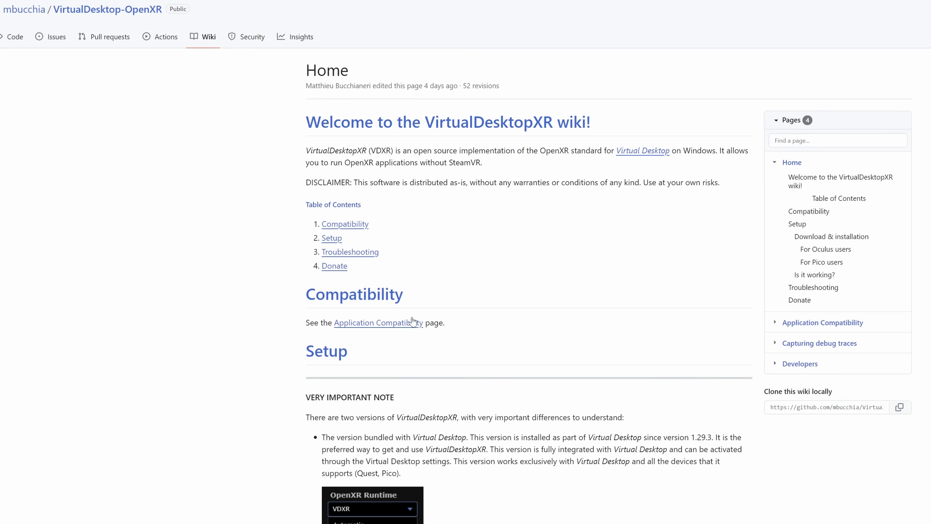
scroll(538, 327, down, 4)
scroll(546, 326, down, 1)
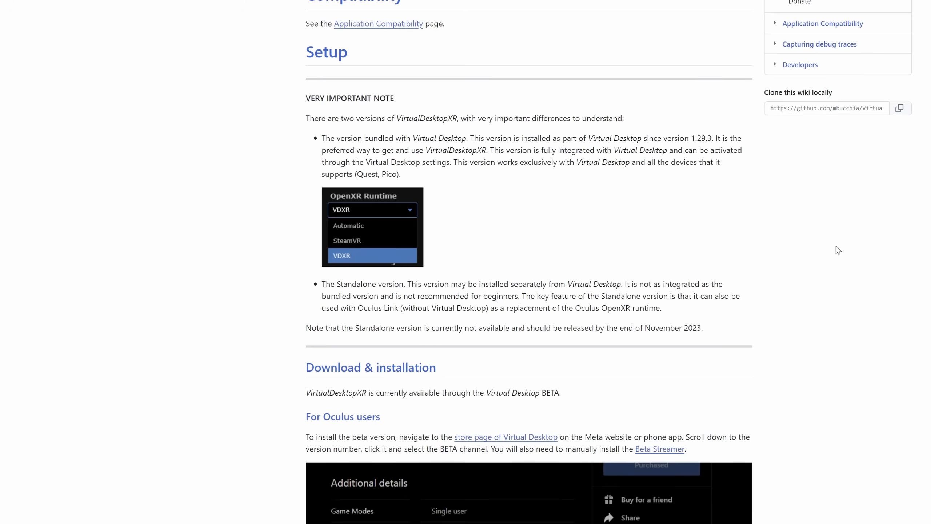
scroll(836, 246, down, 3)
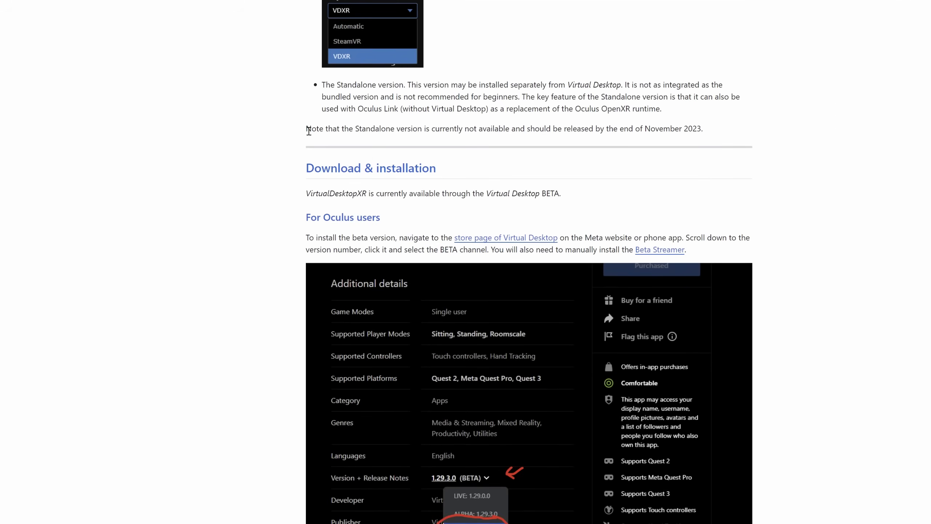
- Highlight the wiki note about the Standalone version, then clear the highlight
drag(306, 129, 816, 138)
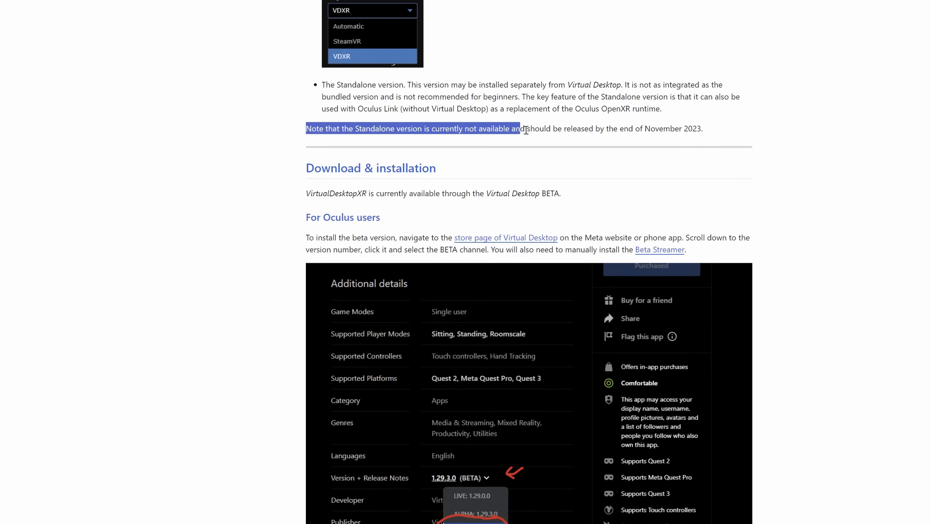
click(836, 142)
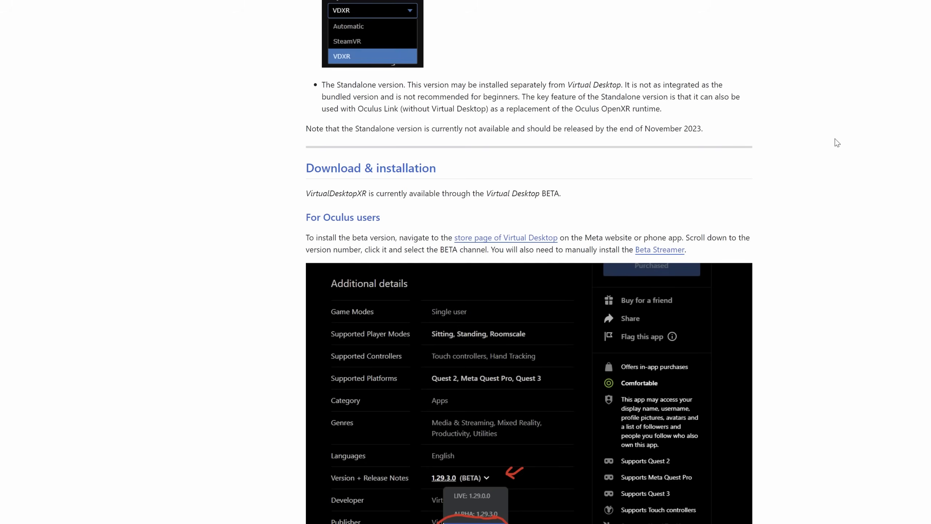
scroll(783, 222, down, 3)
scroll(783, 221, down, 3)
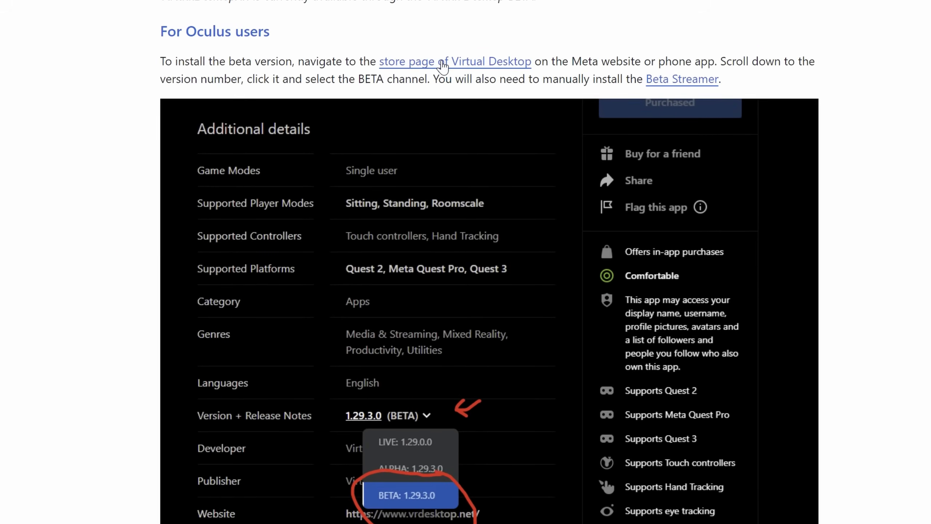
- On the Virtual Desktop store page, choose the BETA 1.29.3.0 release from the version list
click(442, 65)
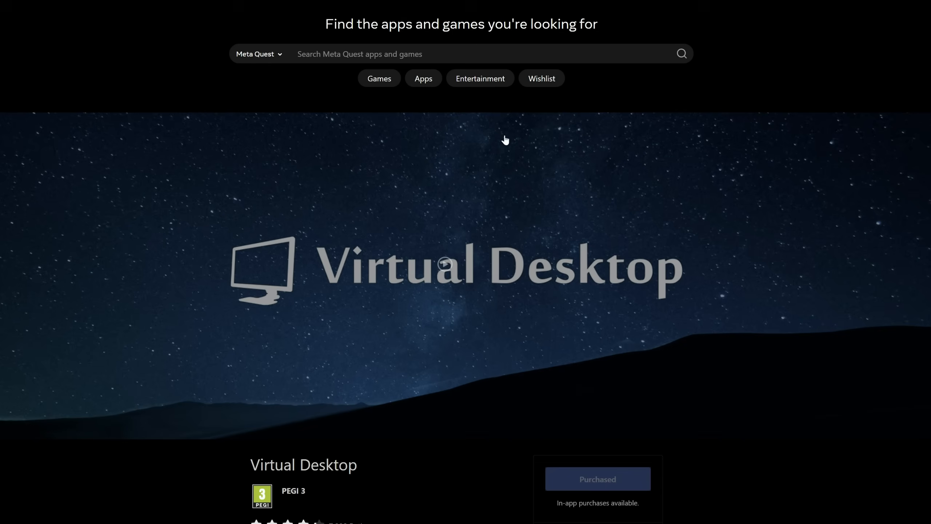
scroll(516, 182, down, 5)
scroll(517, 194, down, 5)
scroll(509, 194, down, 4)
scroll(509, 195, down, 4)
scroll(509, 194, down, 3)
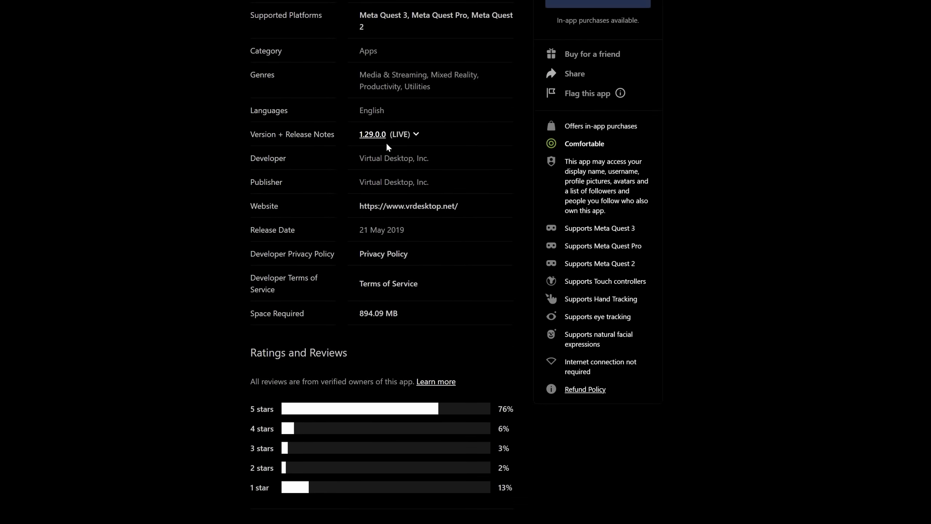
click(417, 134)
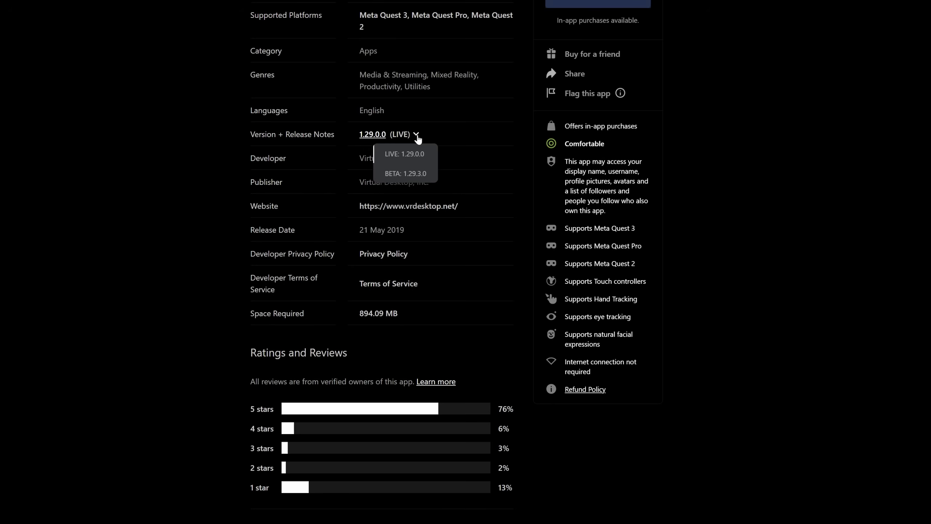
click(415, 173)
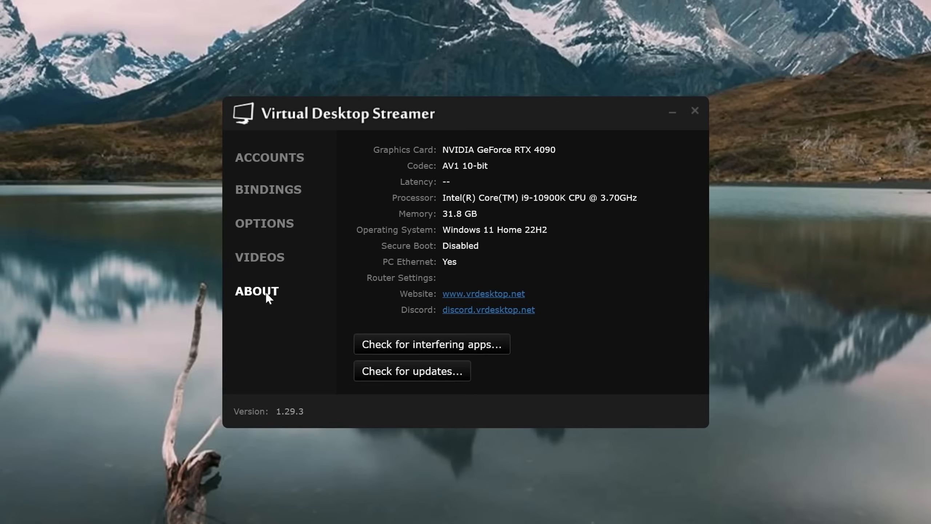
- In the Streamer options, choose the AV1 10-bit (Quest 3) codec and the VDXR OpenXR runtime
click(264, 224)
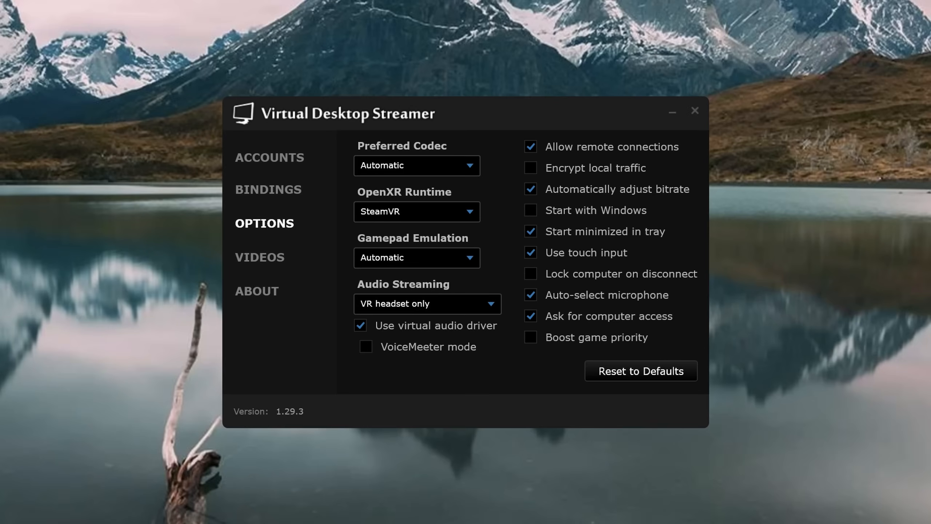
click(469, 168)
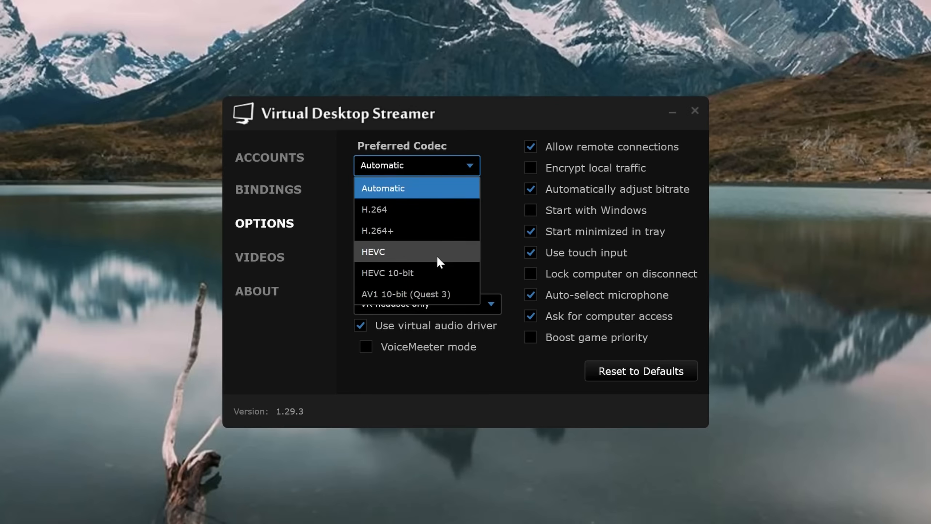
click(439, 296)
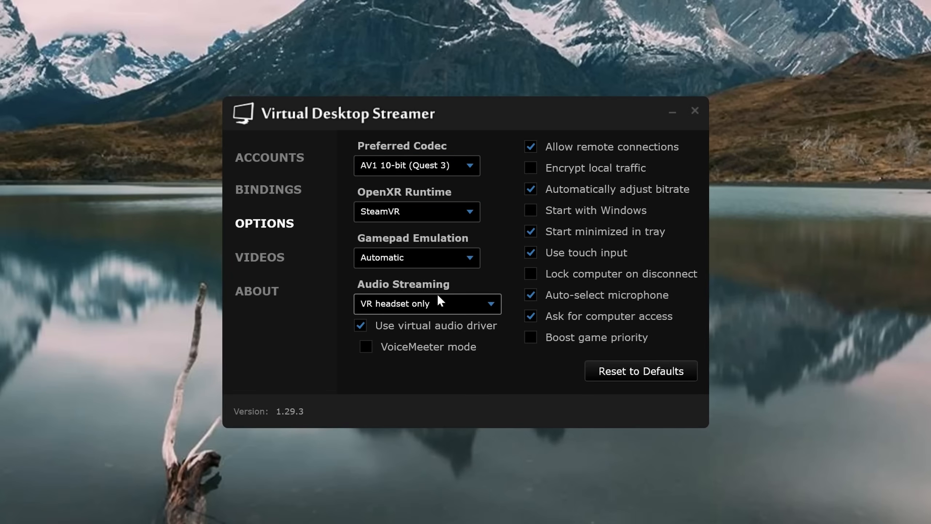
click(469, 215)
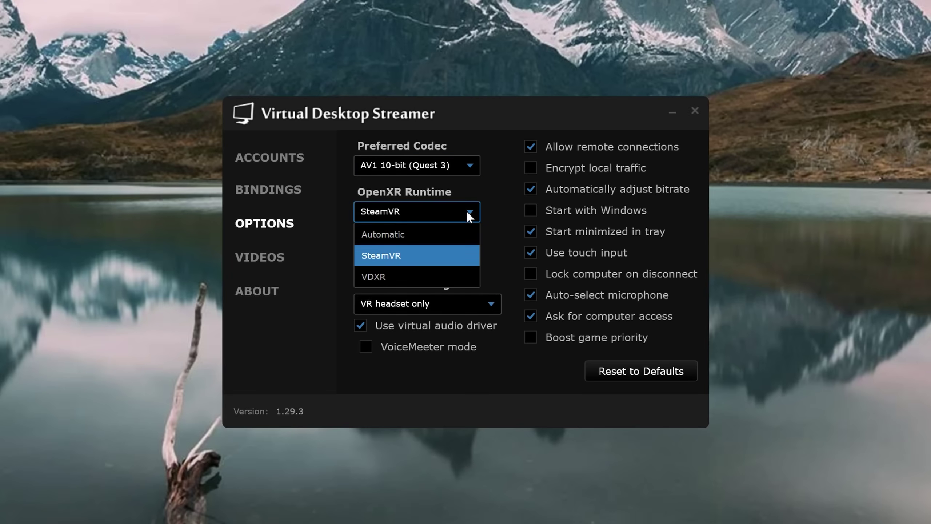
click(435, 279)
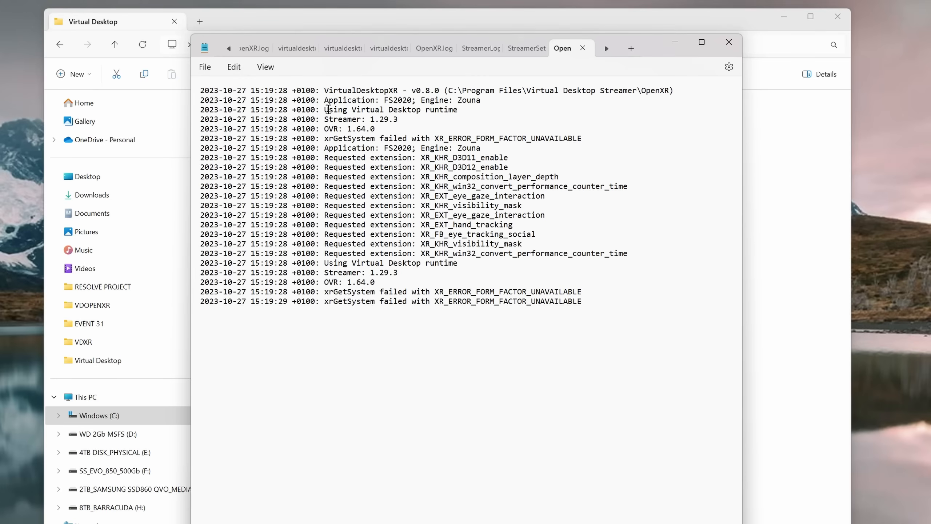
- Select the 'Using Virtual Desktop runtime' phrase on line 3 of the log
drag(329, 109, 429, 110)
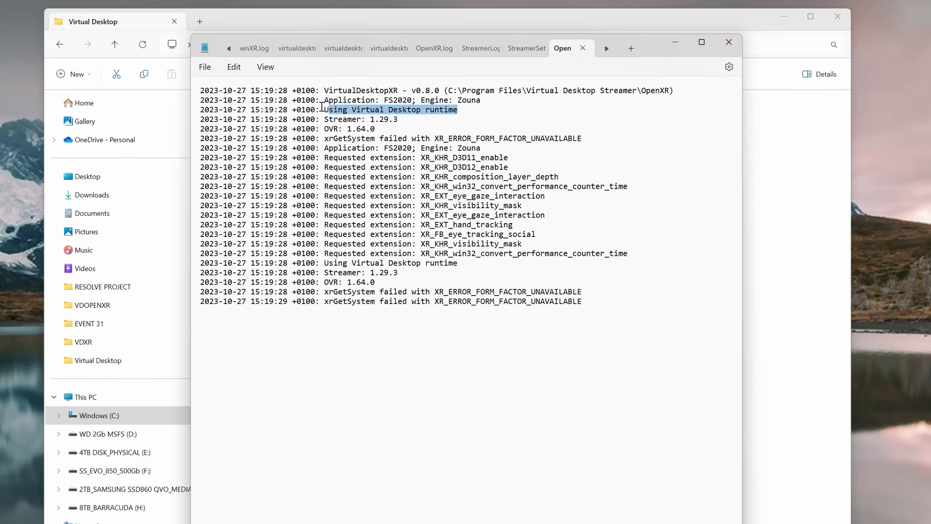
drag(323, 109, 468, 110)
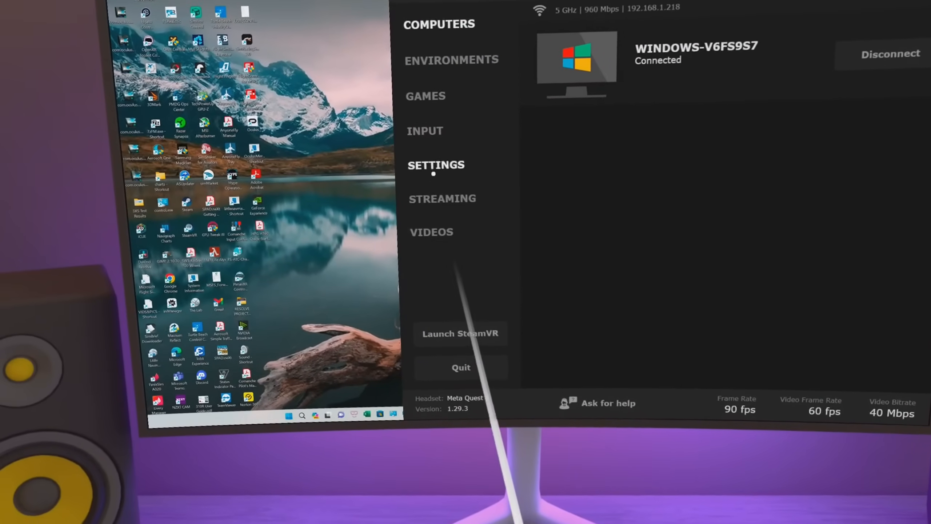
- Show the Virtual Desktop settings, then launch Microsoft Flight Simulator from the streamed desktop
click(432, 160)
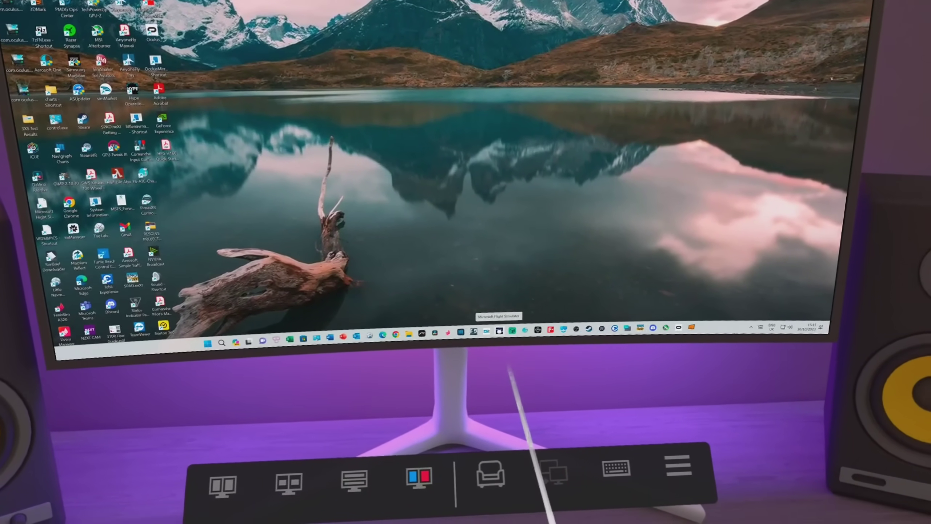
click(499, 330)
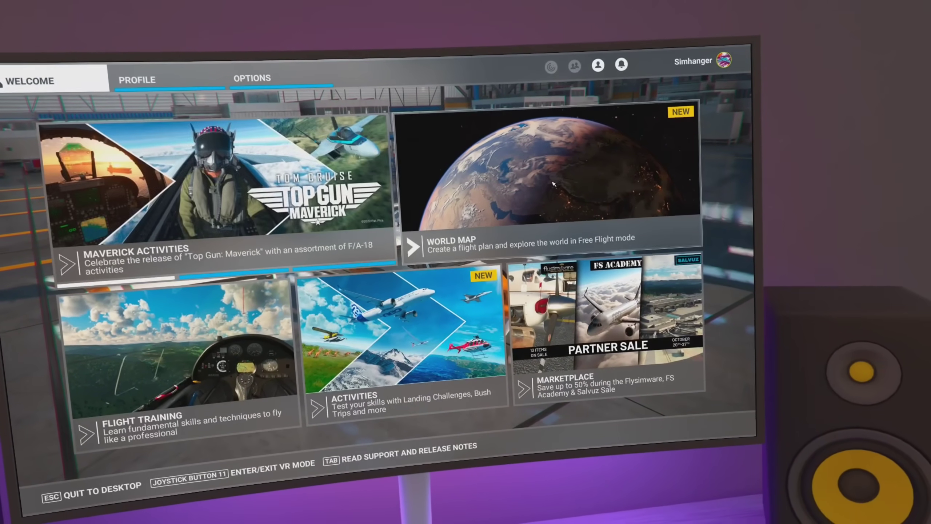
- Open the MSFS world map to plan a free flight from northern England
click(551, 187)
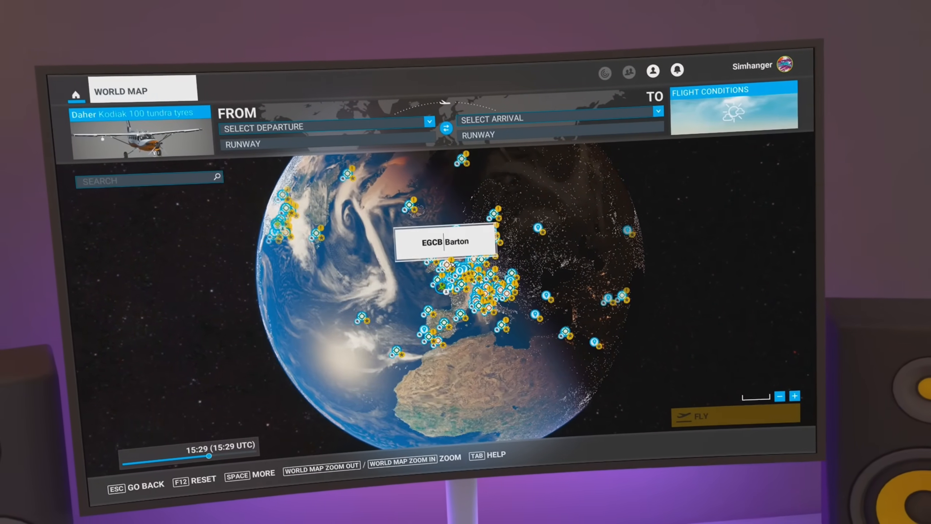
scroll(459, 256, up, 8)
scroll(460, 263, up, 3)
scroll(461, 263, up, 3)
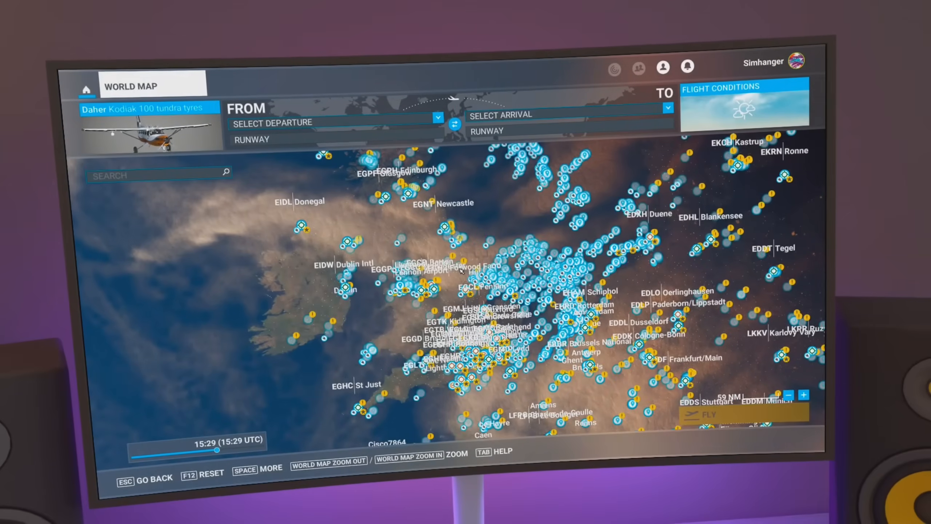
scroll(459, 265, up, 3)
scroll(457, 273, up, 3)
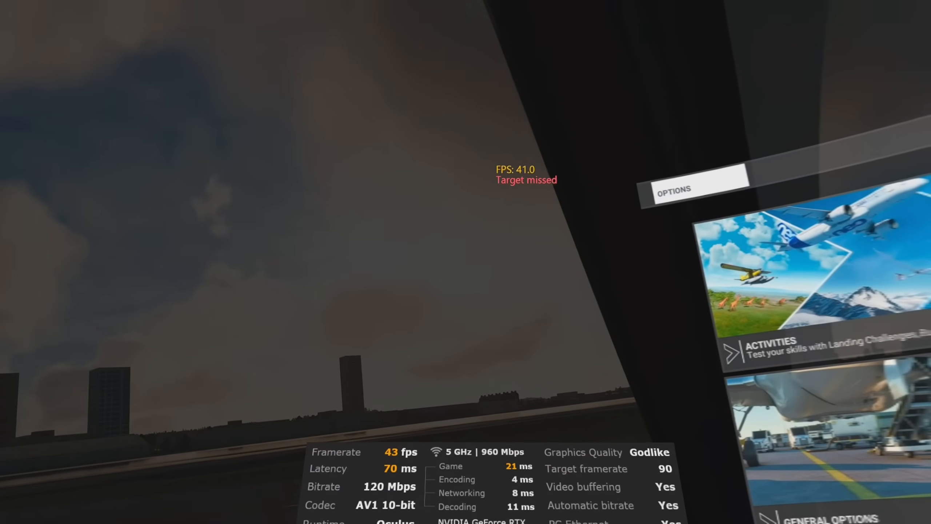
- Bring up OpenXR Toolkit and step through Performance settings: upscaling, Turbo mode, Record statistics
key(ctrl+F2)
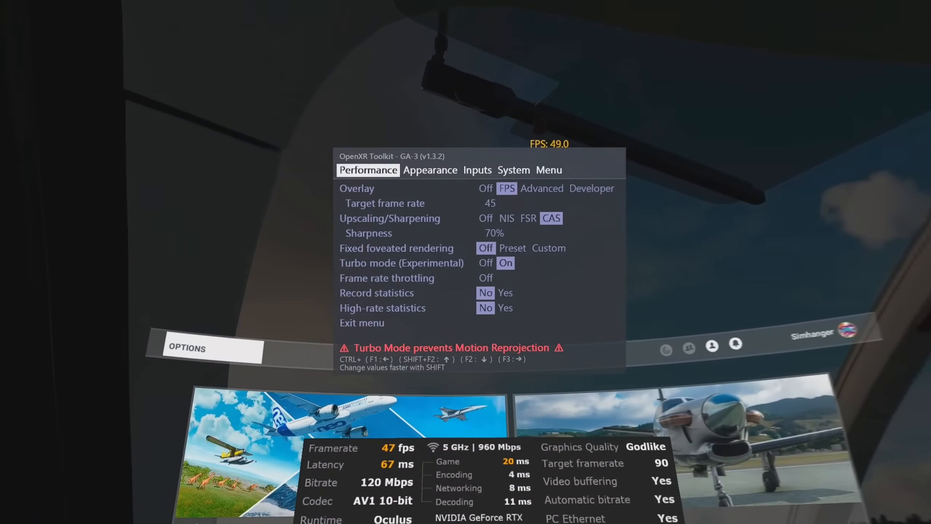
key(ctrl+F2)
key(ctrl+F2)
key(ctrl+F2)
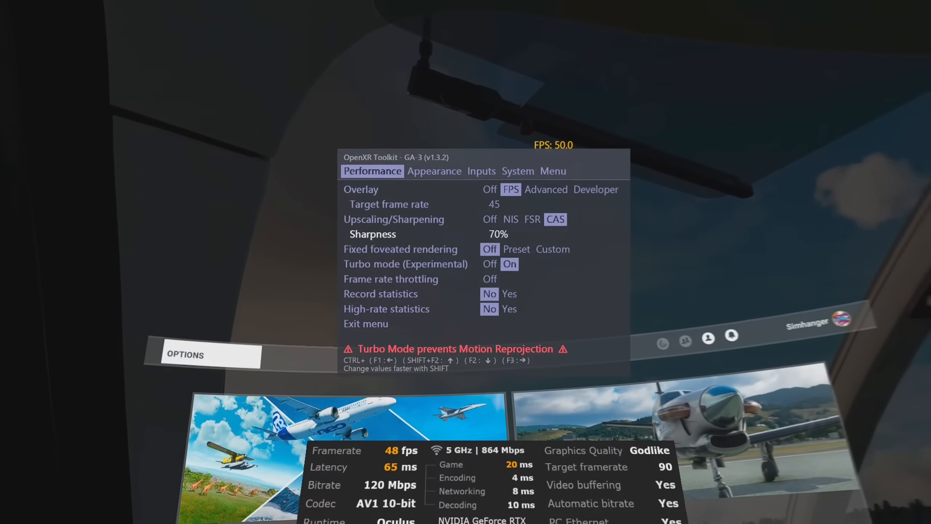
key(ctrl+F2)
key(ctrl+F2)
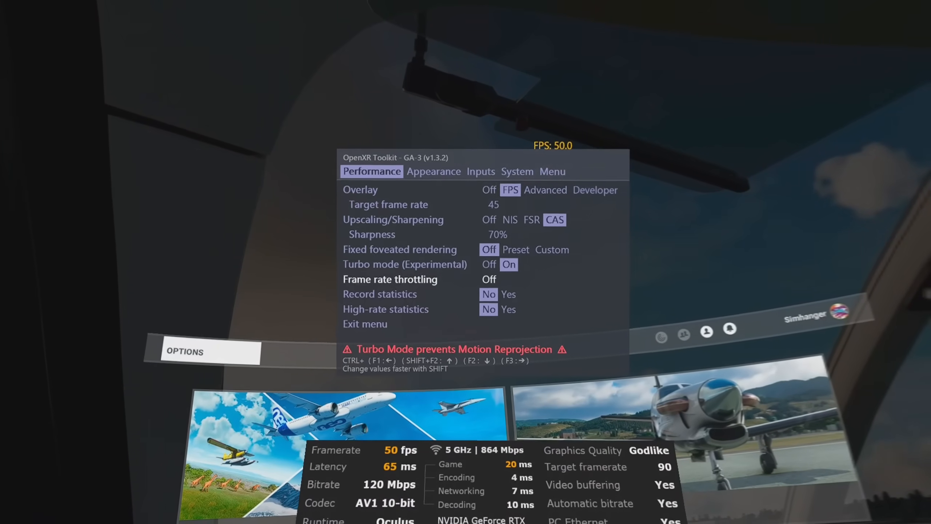
key(ctrl+F2)
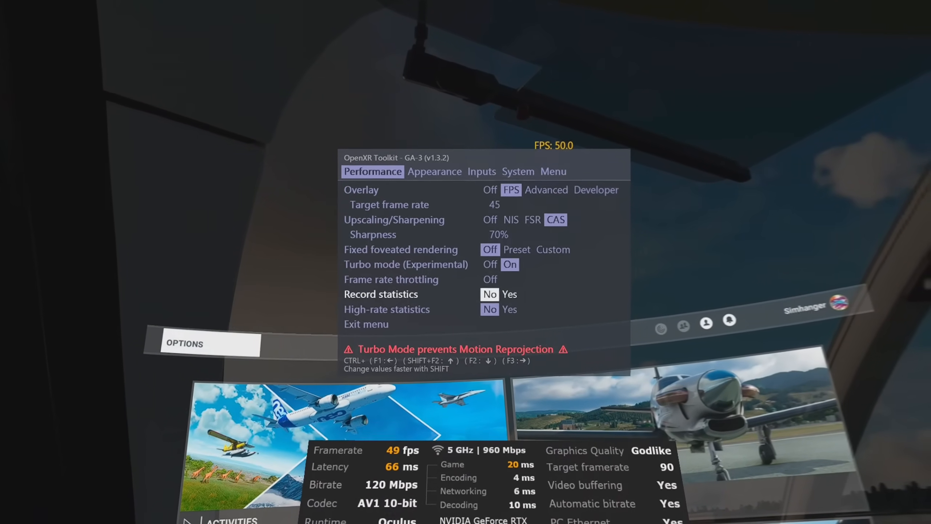
key(ctrl+F2)
key(ctrl+F2)
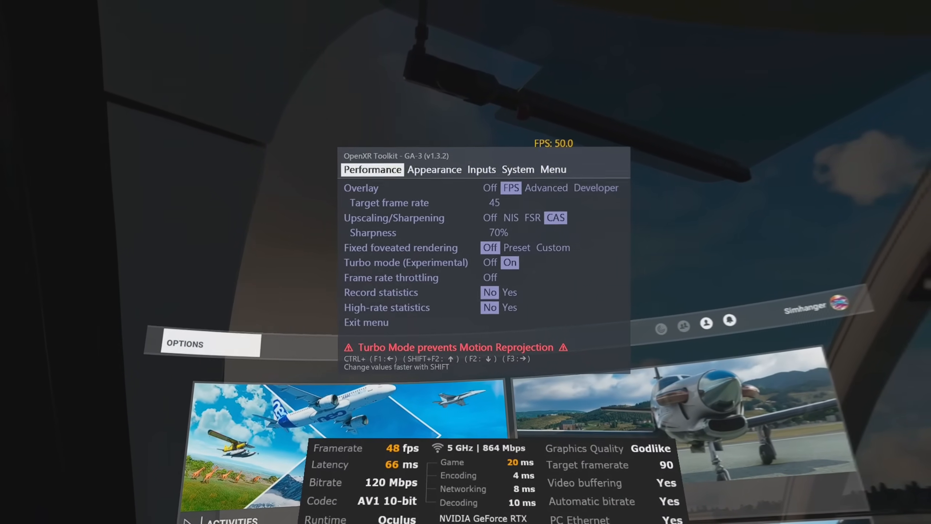
- Review the System page: Override resolution 3300x3455 and the colour gain settings
key(ctrl+F3)
key(ctrl+F3)
key(ctrl+F3)
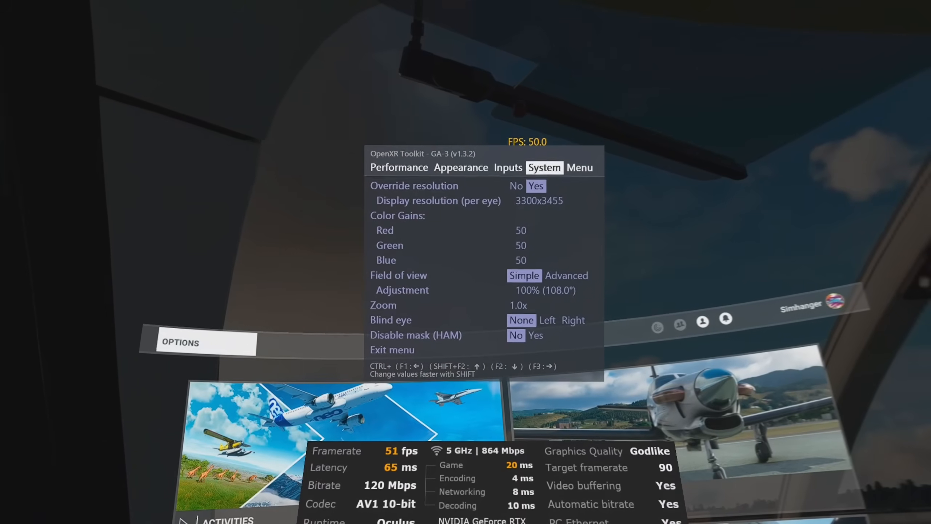
key(ctrl+F2)
key(ctrl+F2)
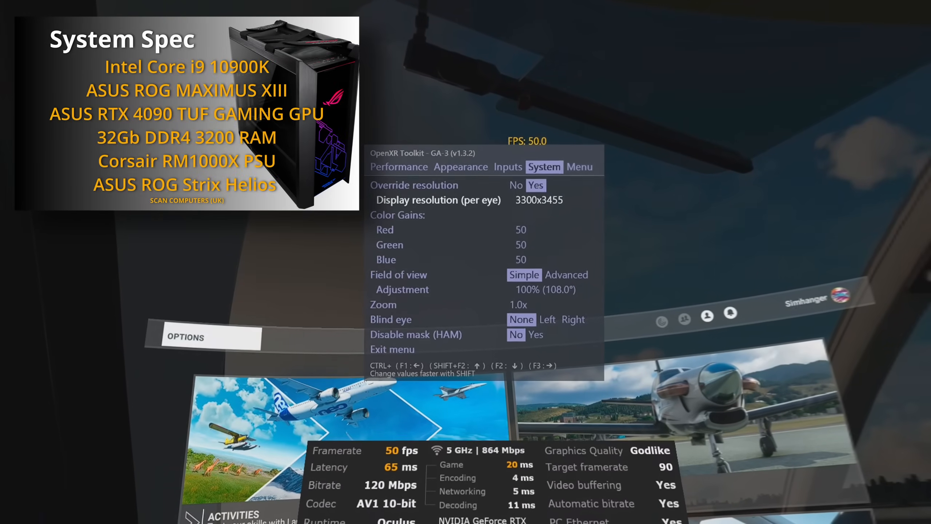
key(ctrl+F2)
key(ctrl+F2)
key(ctrl+F2)
key(ctrl+F2)
key(ctrl+F2)
key(ctrl+F2)
key(ctrl+F2)
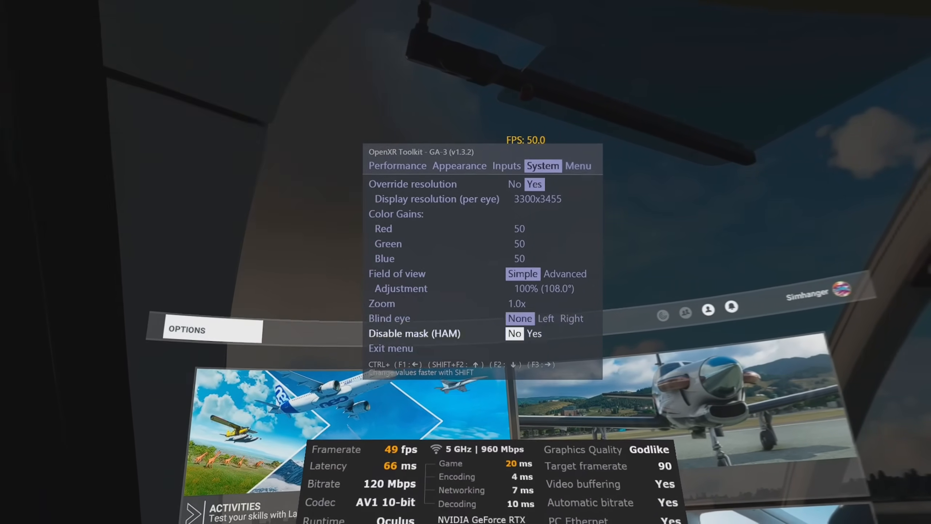
key(ctrl+F2)
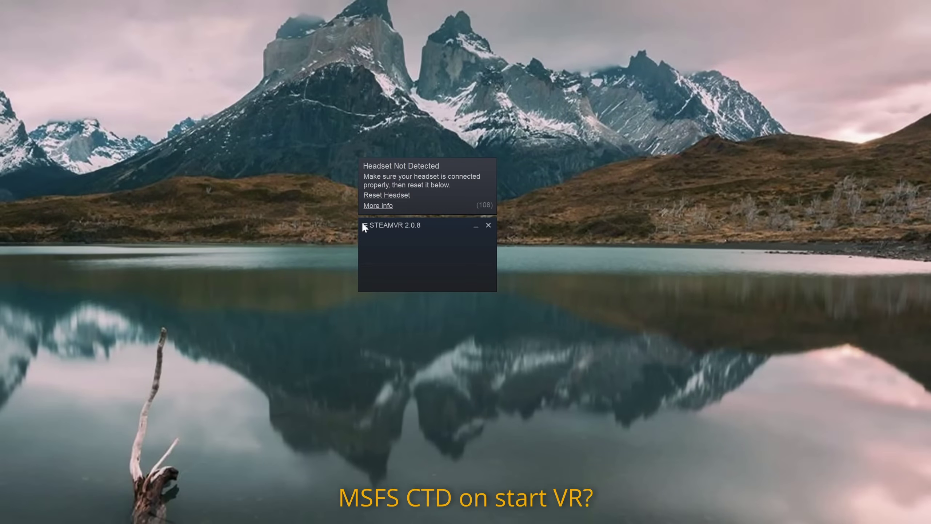
- Reach SteamVR's OpenXR settings page showing VirtualDesktopXR (Bundled) as current runtime
click(363, 226)
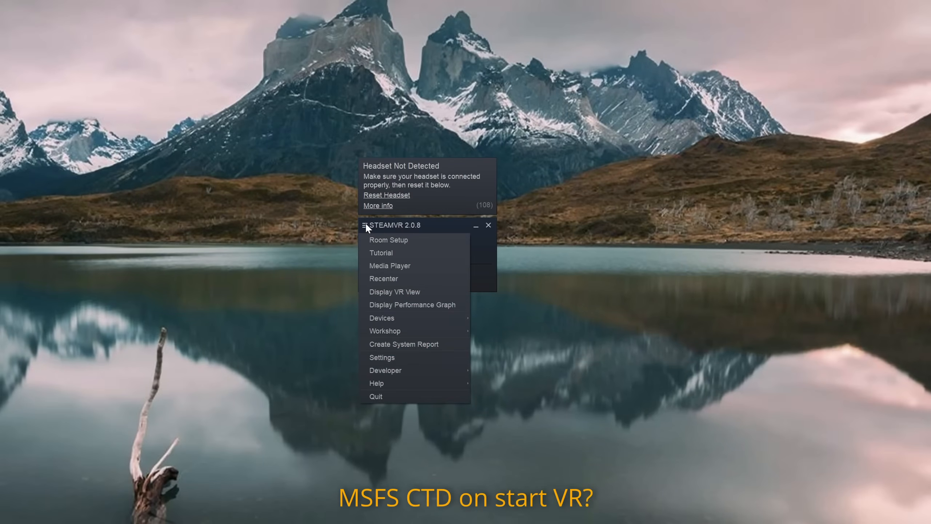
click(394, 357)
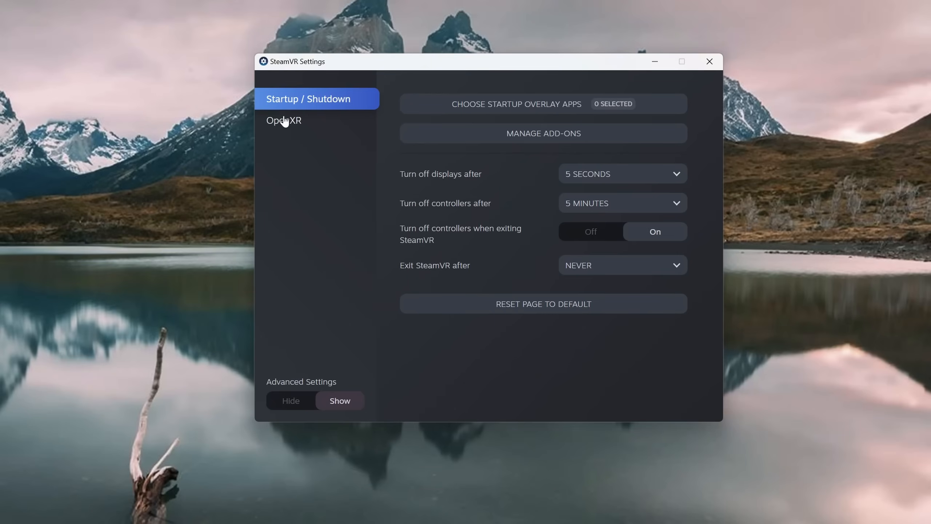
click(283, 123)
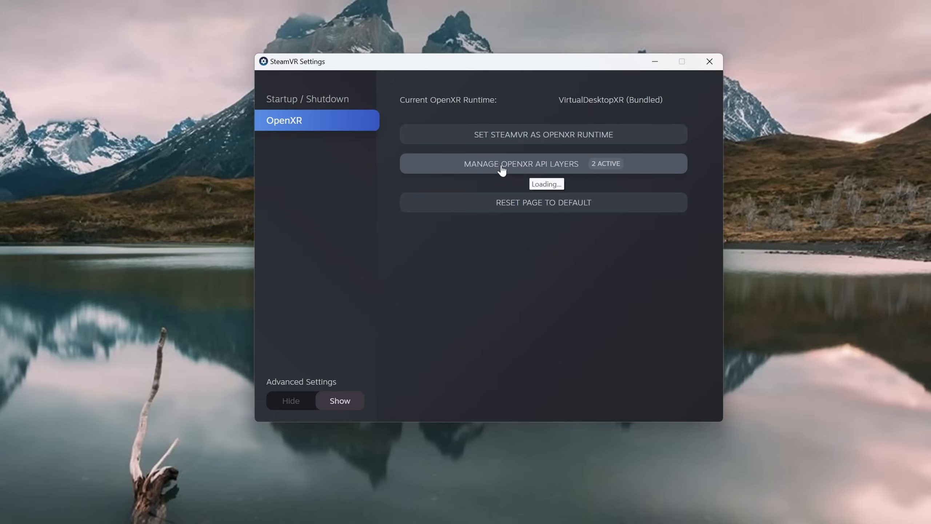
- Show the installed OpenXR API layers via Manage OpenXR API Layers
click(538, 165)
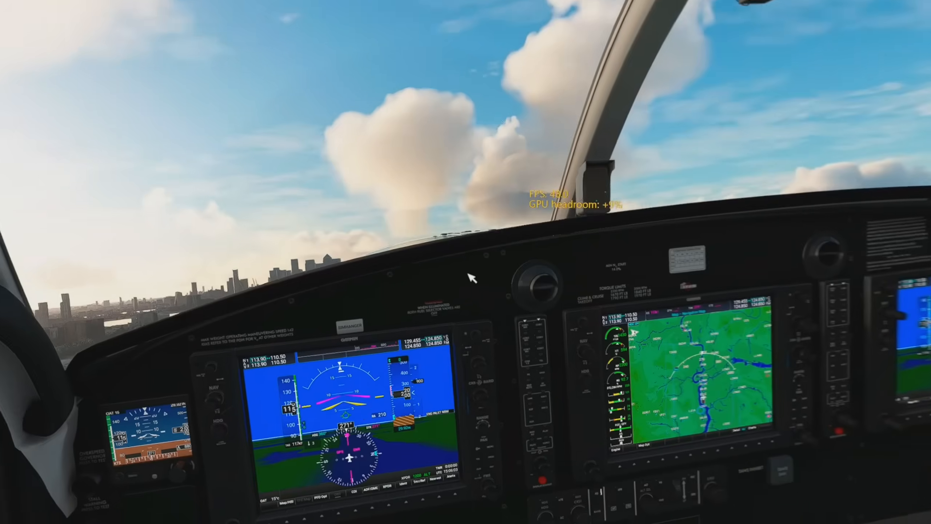
drag(466, 273, 496, 371)
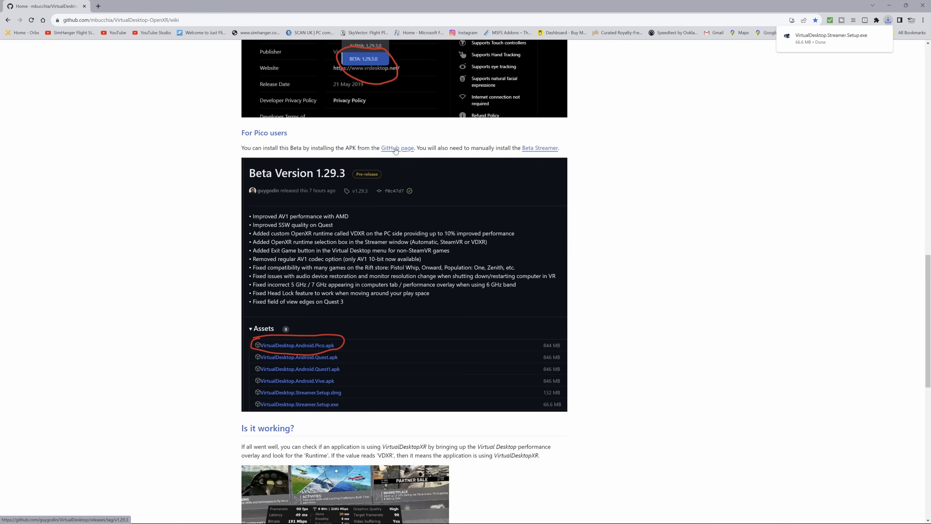
- Follow the 'For Pico users' link to the GitHub Beta Version 1.29.3 release page
click(397, 150)
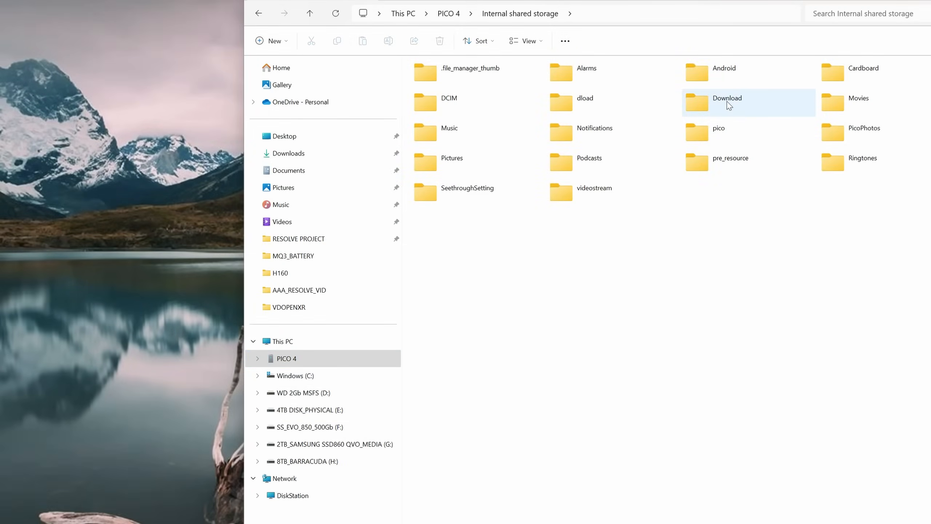
- Open the Download folder on the PICO 4 internal storage holding VirtualDesktop.Android.Pico.apk
click(697, 108)
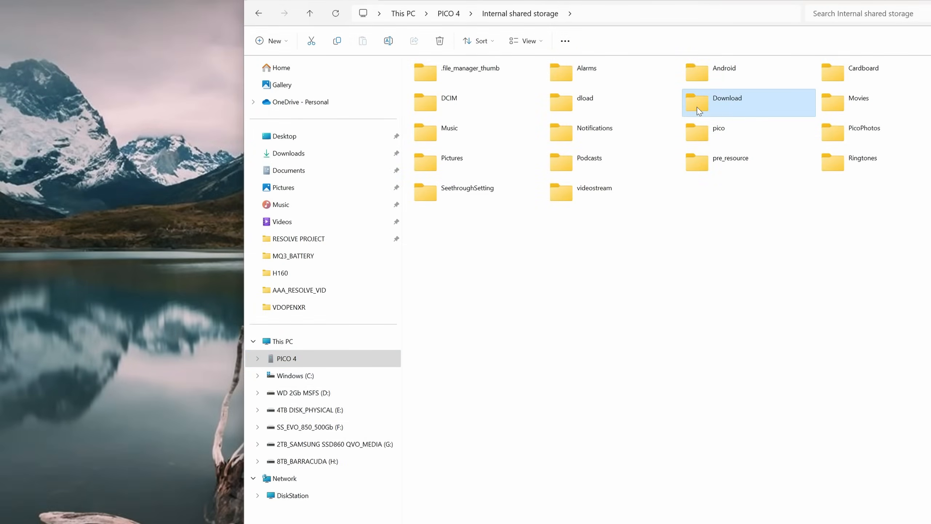
double_click(697, 107)
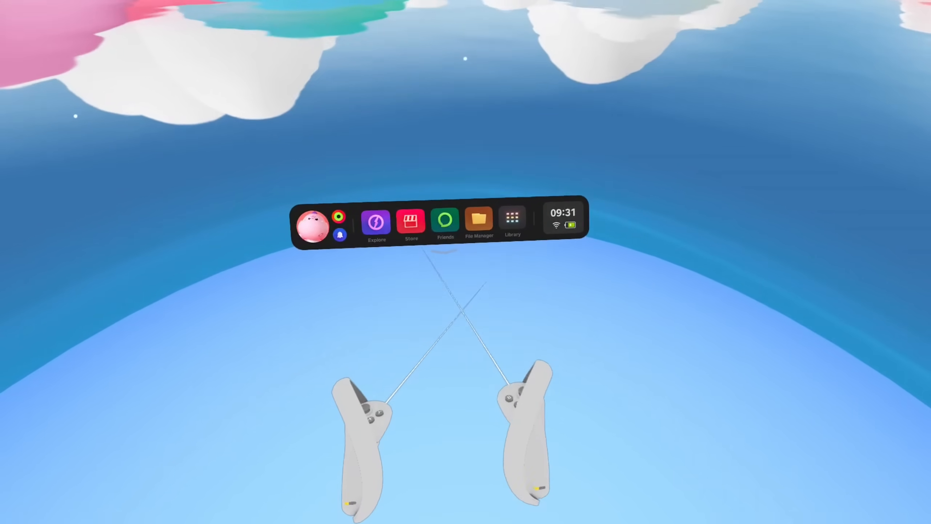
- Open VirtualDesktop.Android.Pico.apk from the Download folder in the Pico File Manager
click(477, 232)
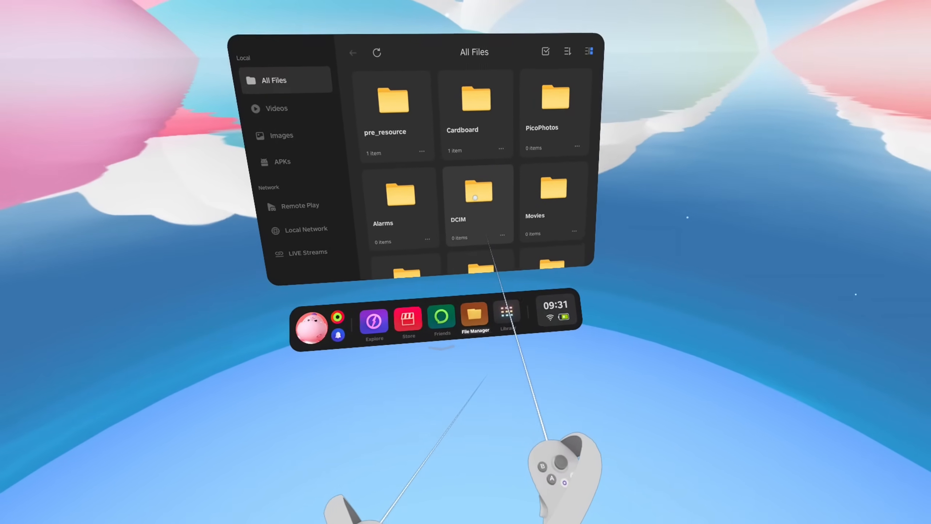
scroll(478, 200, down, 5)
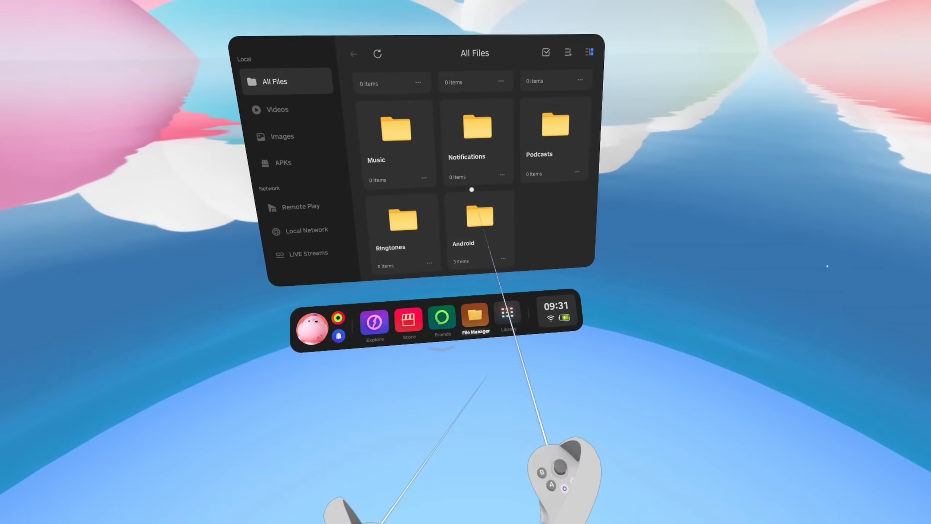
scroll(474, 191, up, 3)
scroll(473, 191, down, 5)
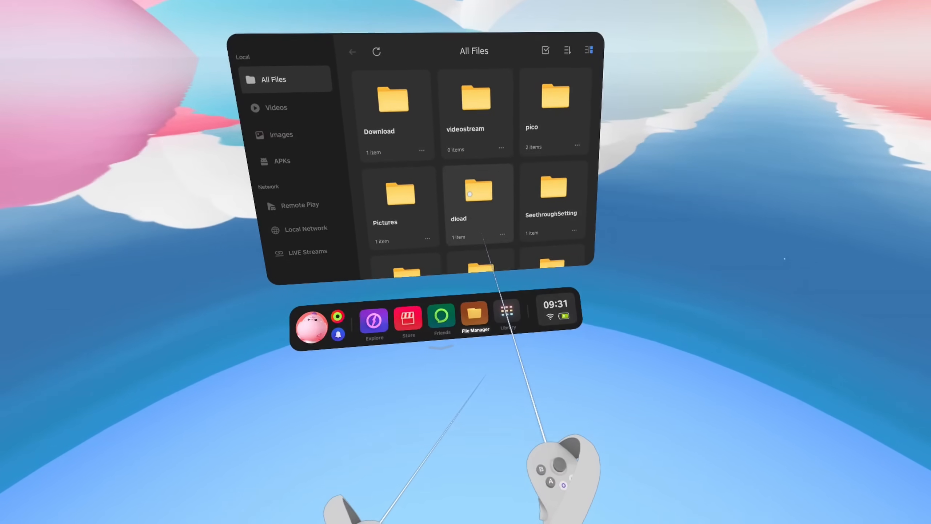
click(393, 109)
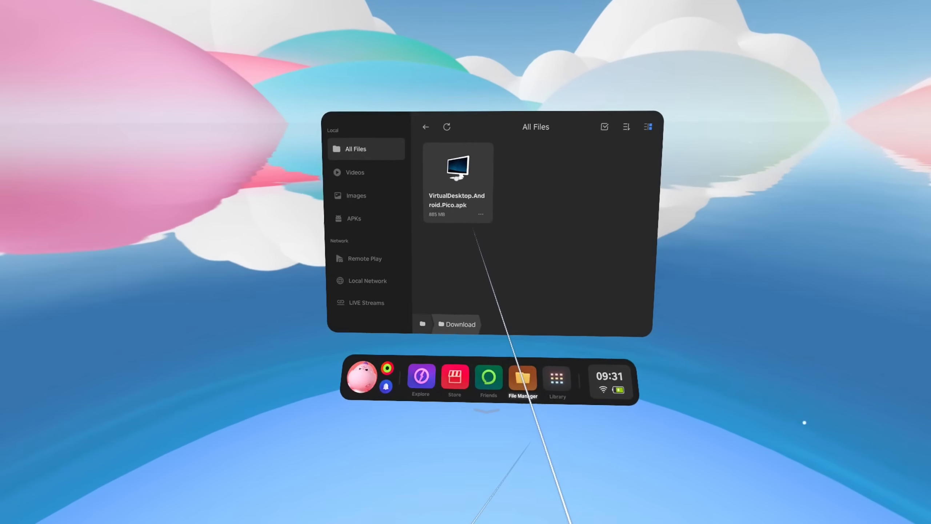
click(470, 209)
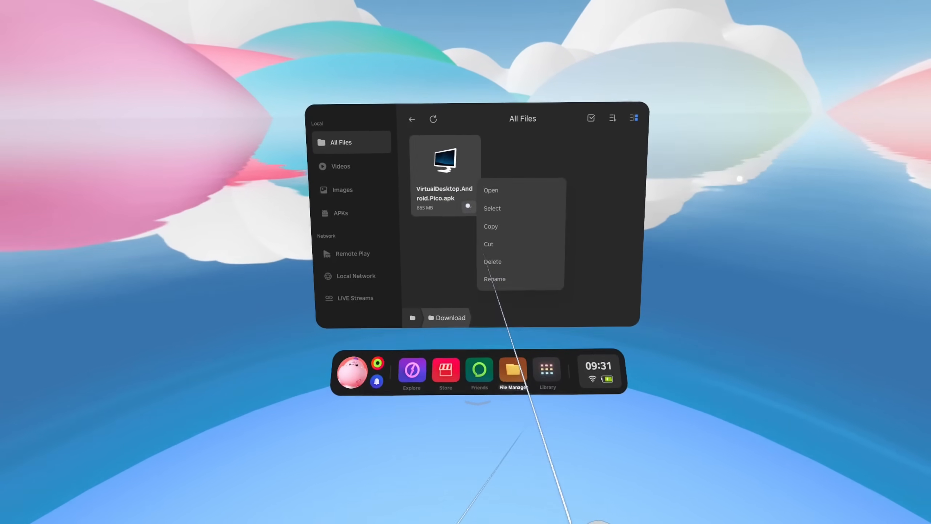
click(483, 185)
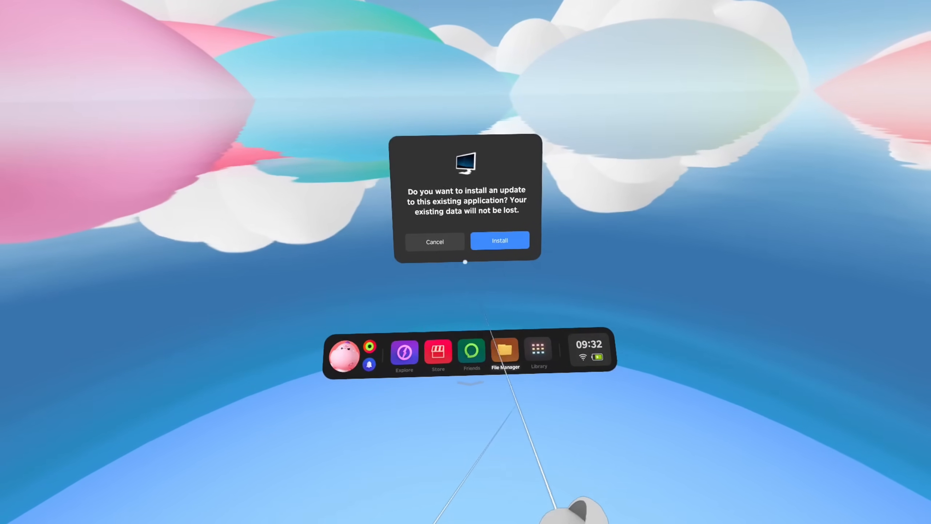
- Install the update over the existing app, dismiss the finished message and close File Manager
click(502, 241)
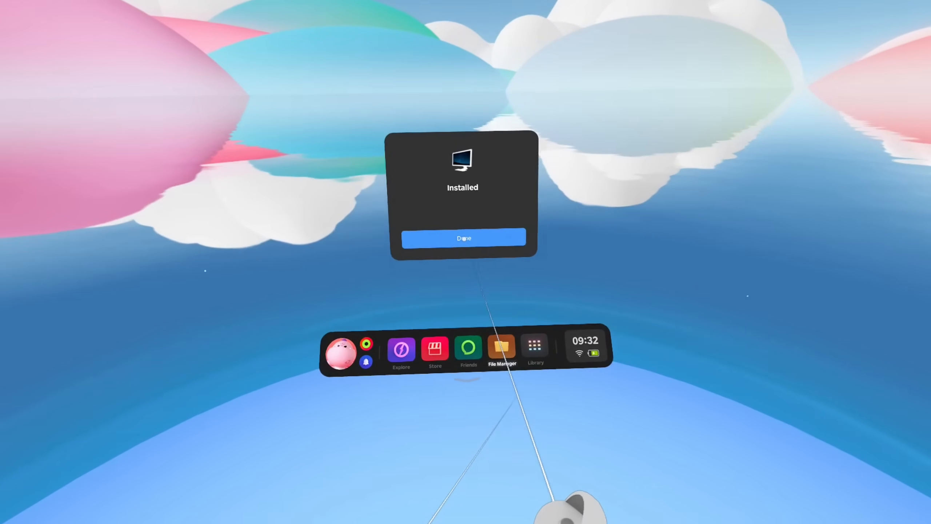
click(464, 238)
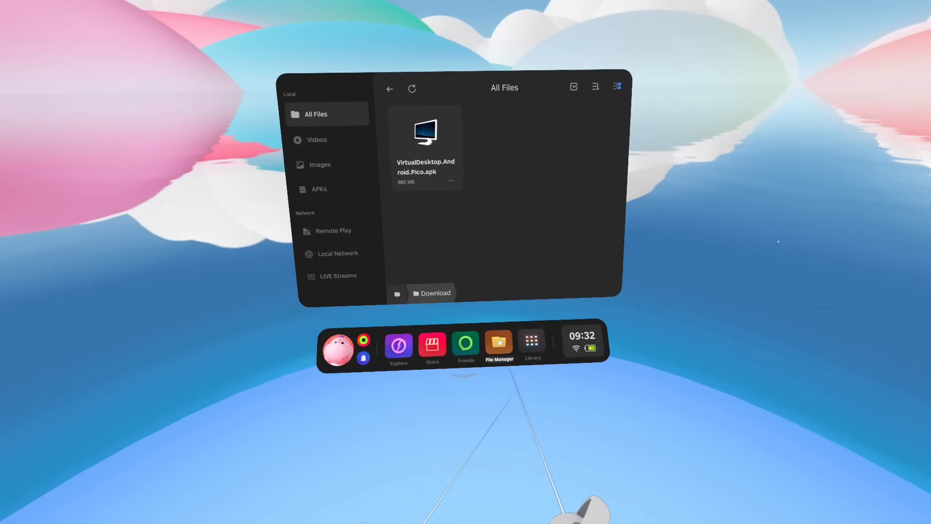
key(Escape)
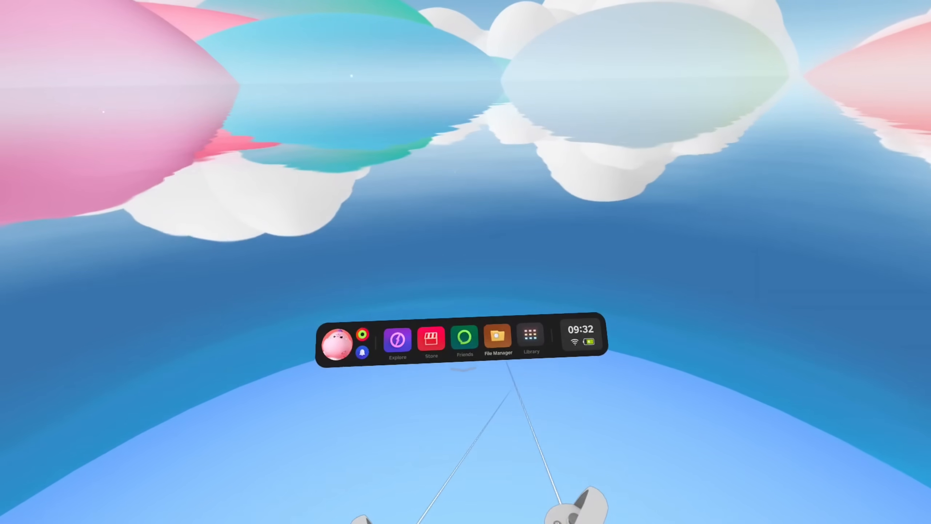
- Launch Virtual Desktop 1.29.3 from the Library, confirm it is Connected and reach its Settings
click(531, 336)
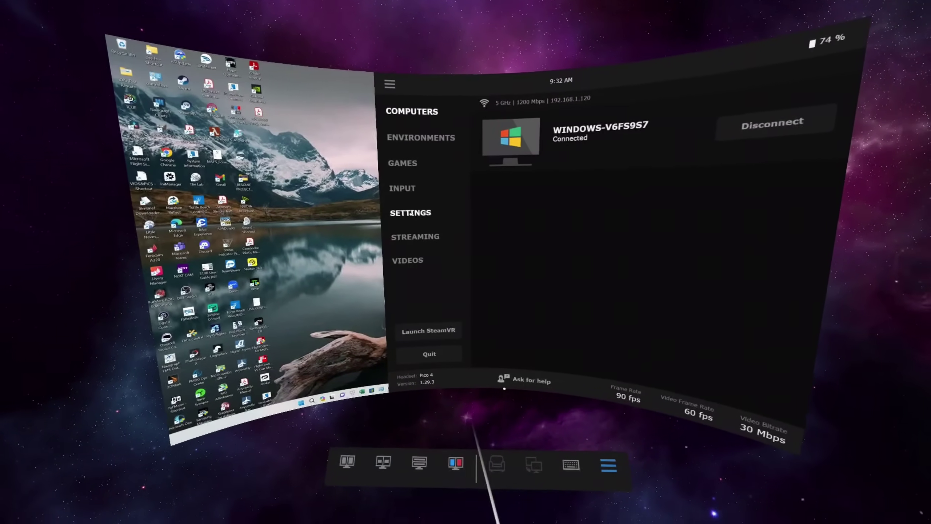
click(415, 216)
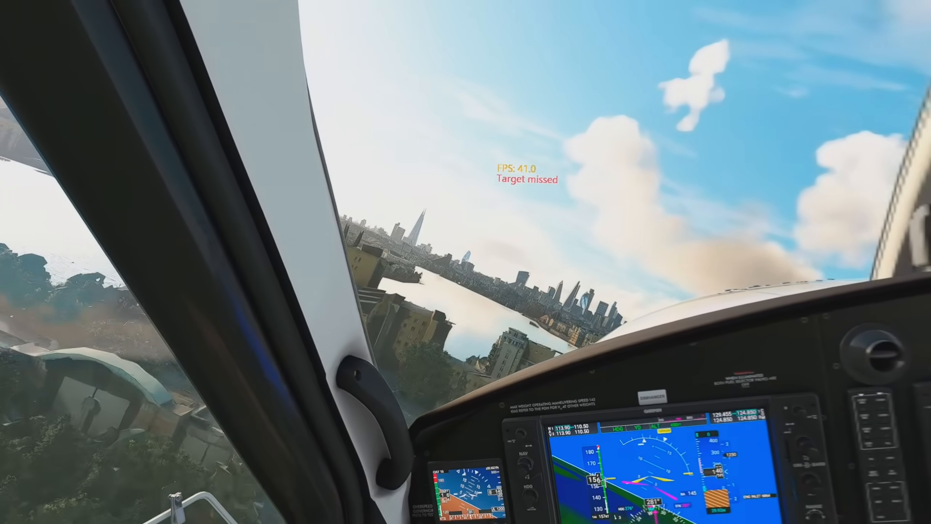
- Switch turbo mode on with the T hotkey while flying over the river in VR
key(t)
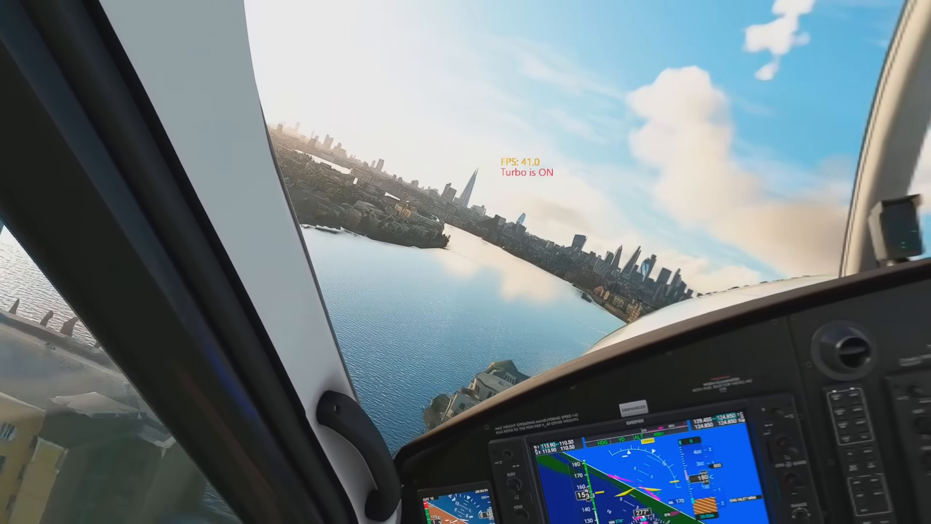